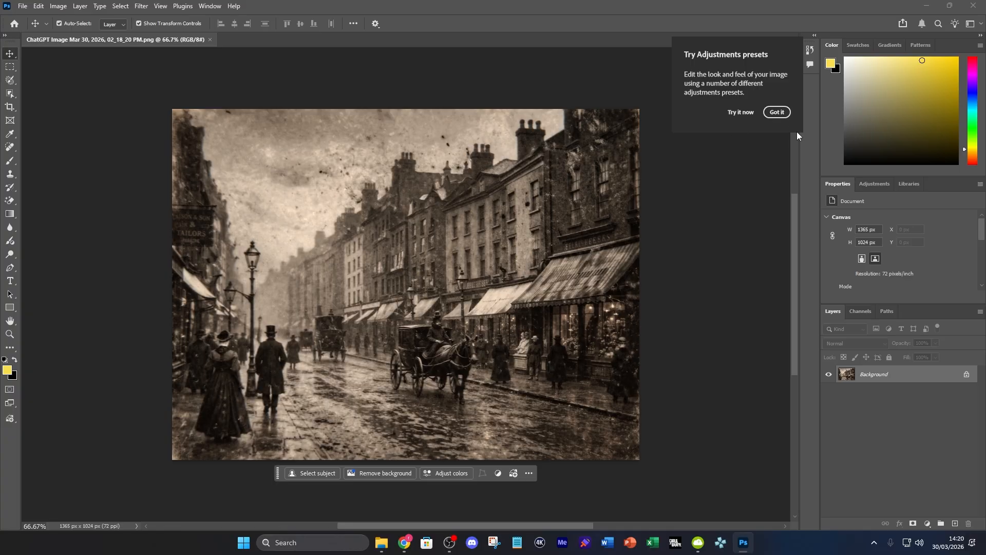
Step: Convert the street photo's Background into a normal layer and undo the small shift of its position
left_click(776, 112)
left_click(404, 543)
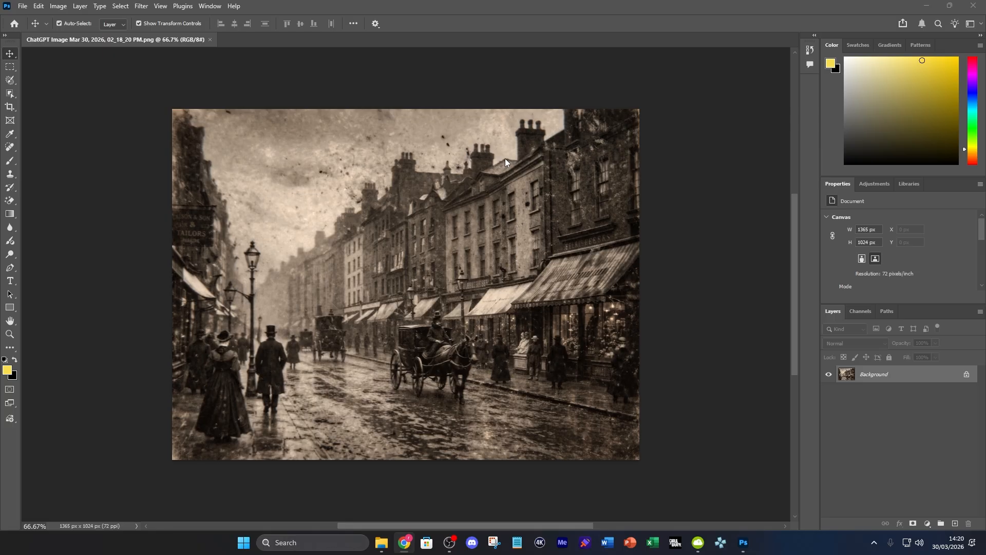
left_click_drag(450, 319, 455, 319)
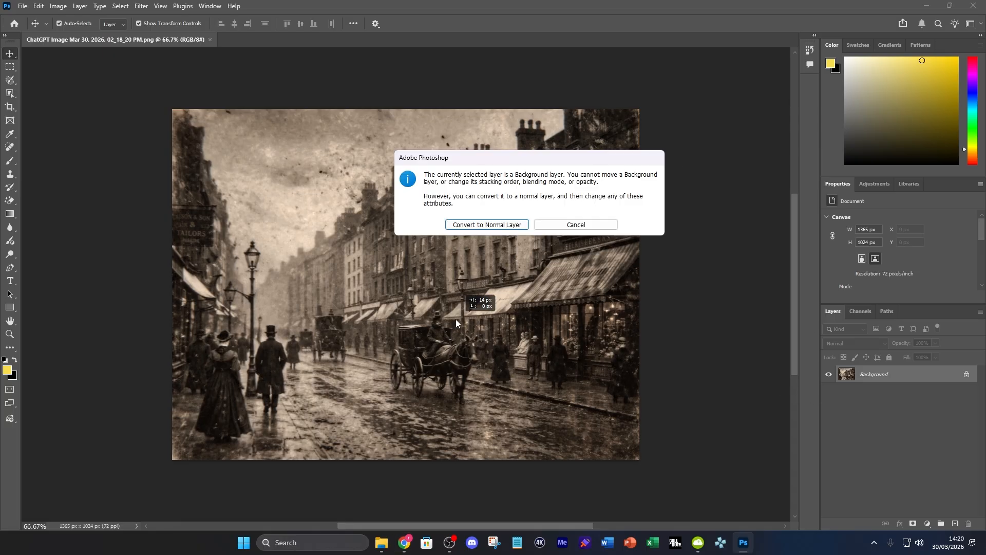
left_click(500, 225)
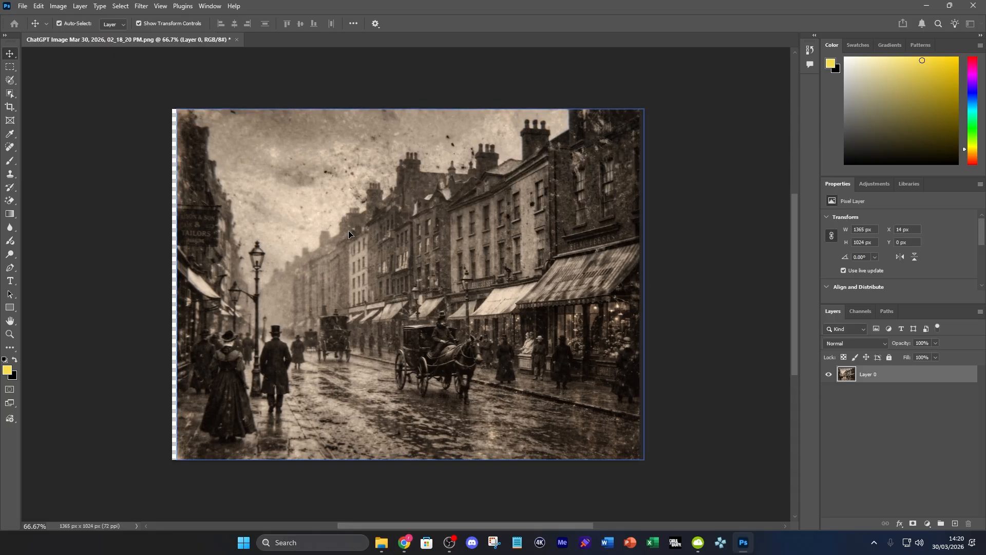
key("ctrl+z")
left_click(713, 279)
left_click(509, 256)
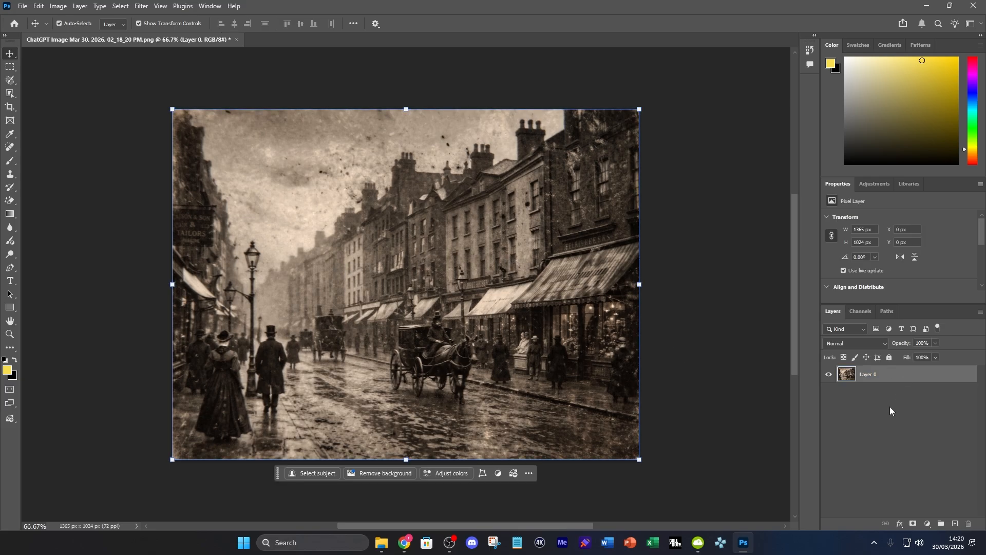
Step: Run Generative Upscale on the street photo with the Firefly Upscaler model at 2x scale
left_click(58, 6)
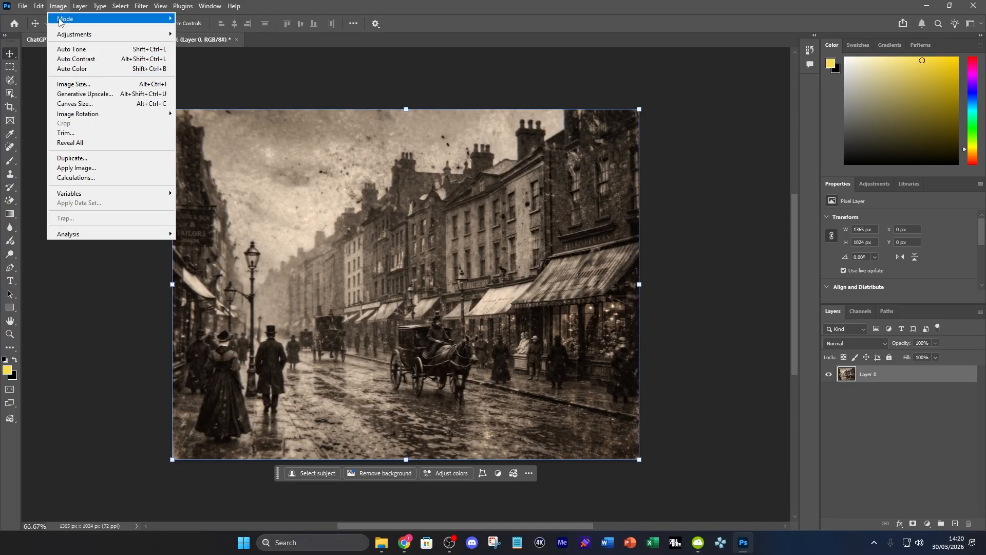
left_click(117, 98)
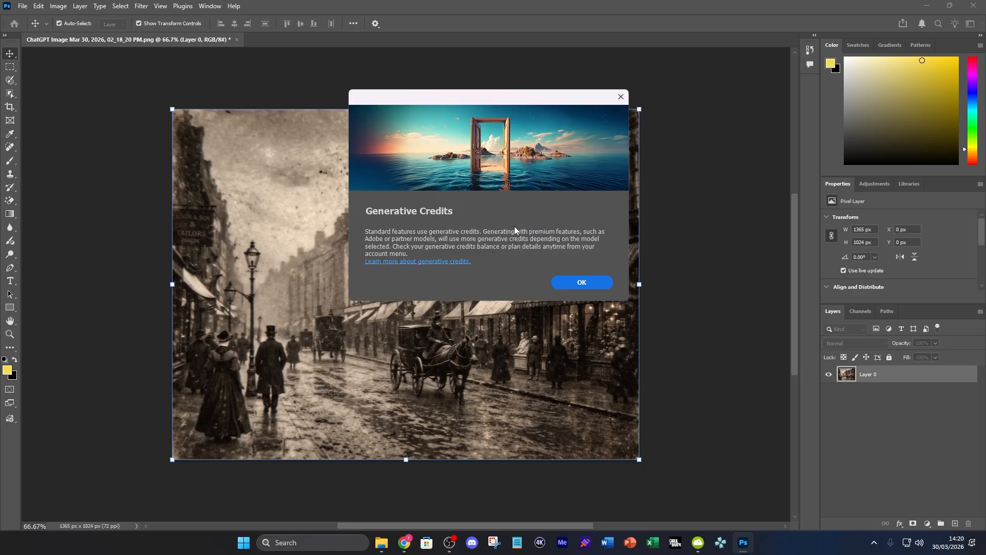
left_click(565, 282)
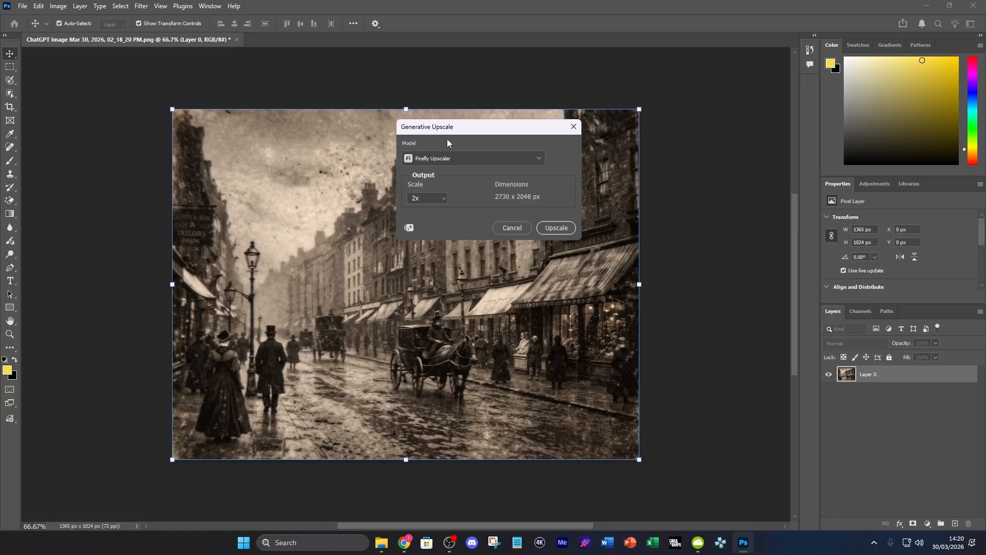
left_click_drag(452, 135, 697, 157)
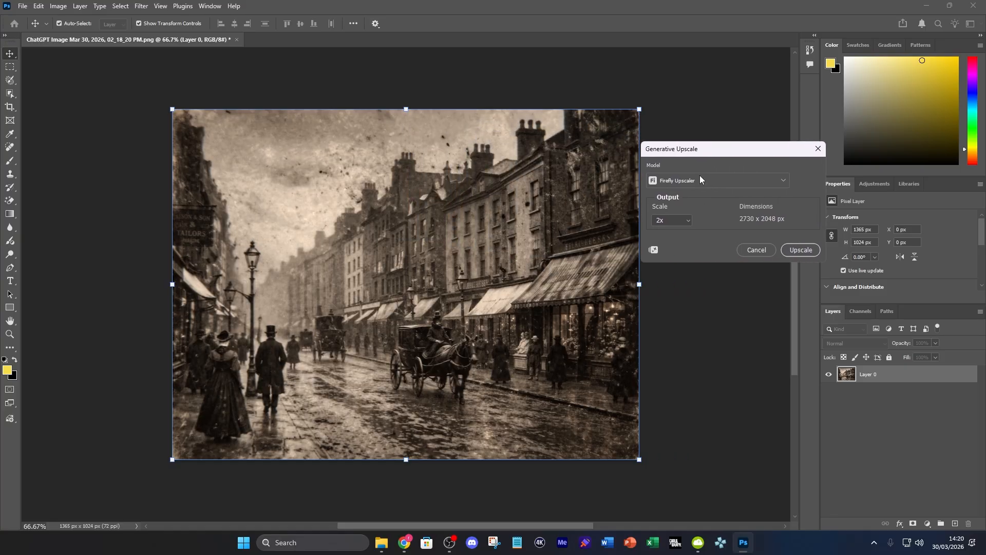
left_click(701, 183)
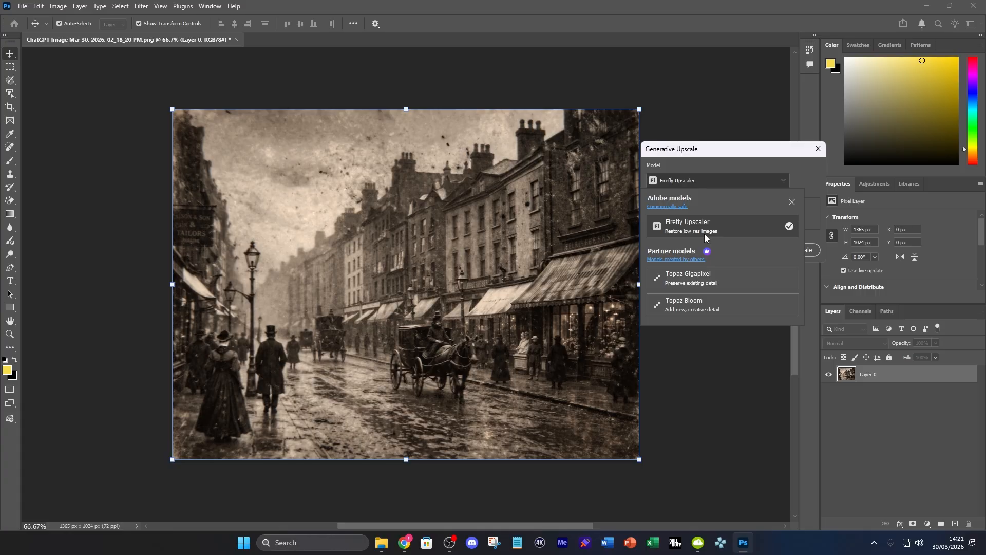
left_click(745, 234)
left_click(680, 222)
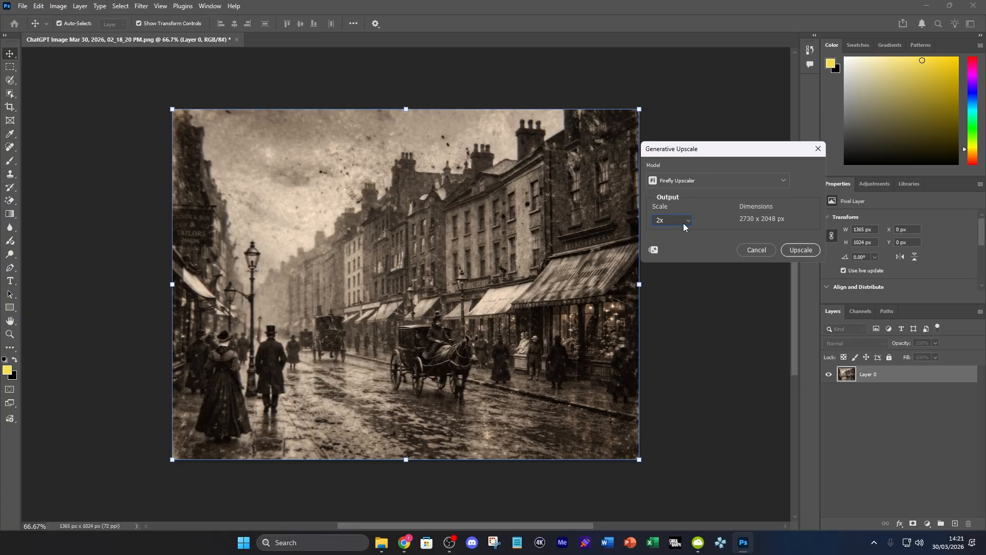
left_click(814, 250)
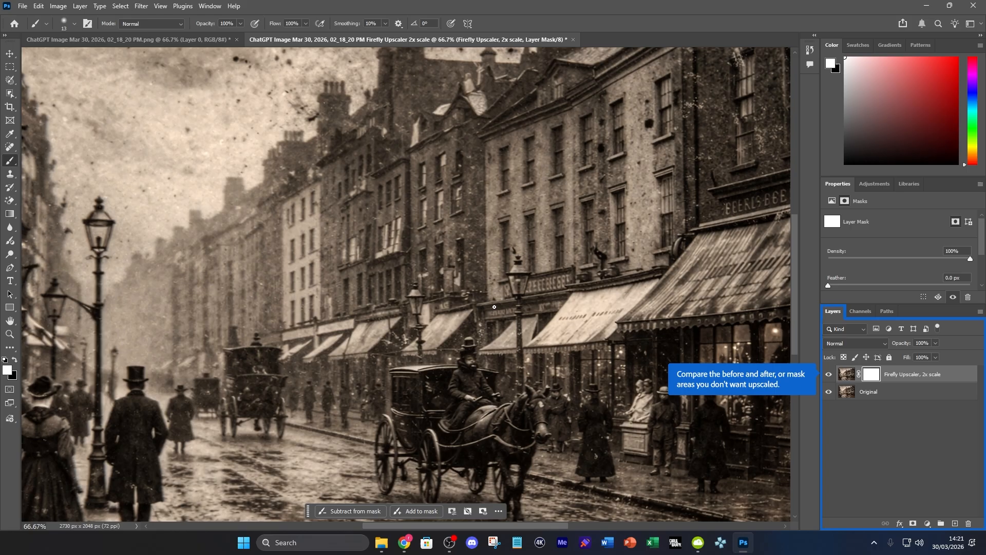
Step: Compare the Firefly-upscaled layer with the Original layer by toggling the upscaled layer's visibility
scroll(496, 298, "down", 5)
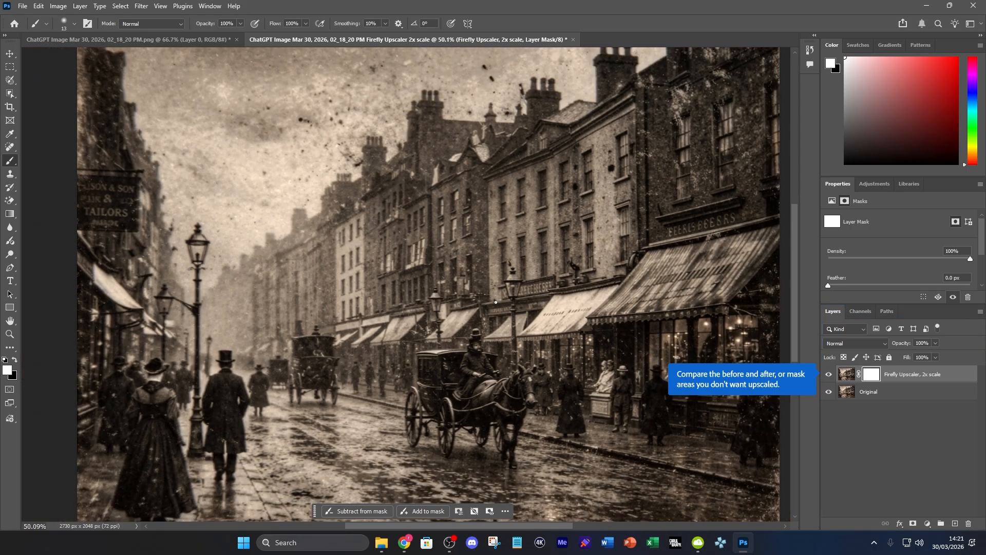
scroll(496, 299, "down", 2)
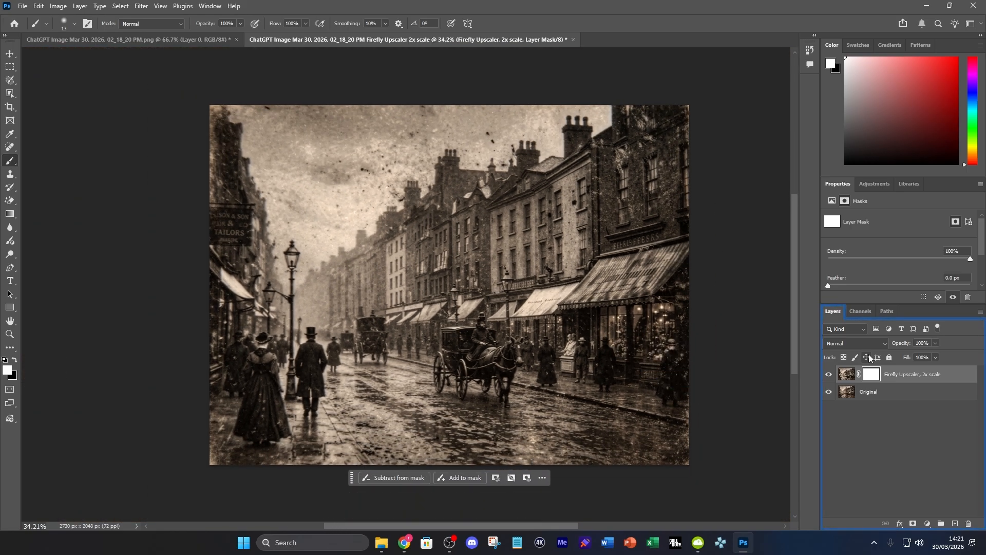
left_click(829, 375)
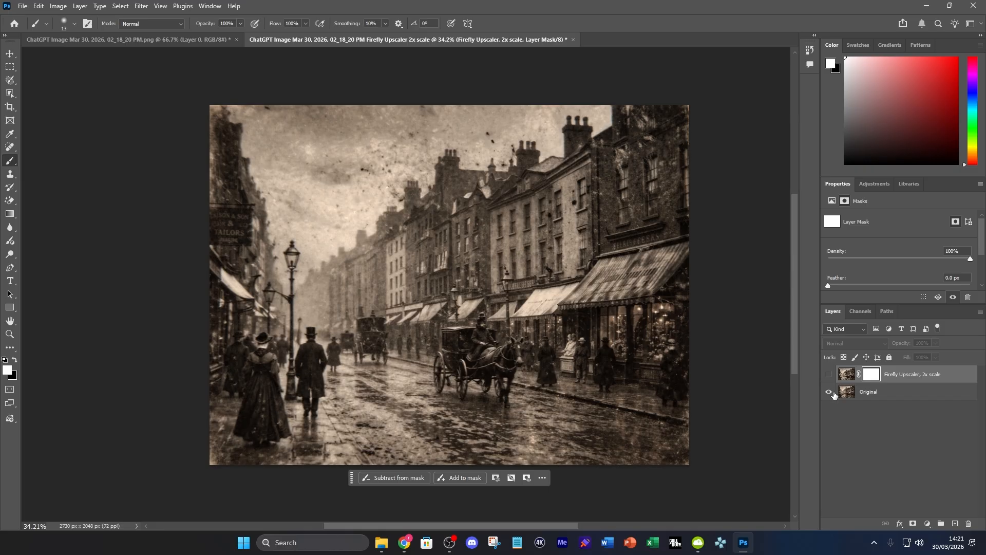
left_click(829, 375)
left_click(830, 375)
left_click(829, 375)
scroll(448, 364, "up", 1)
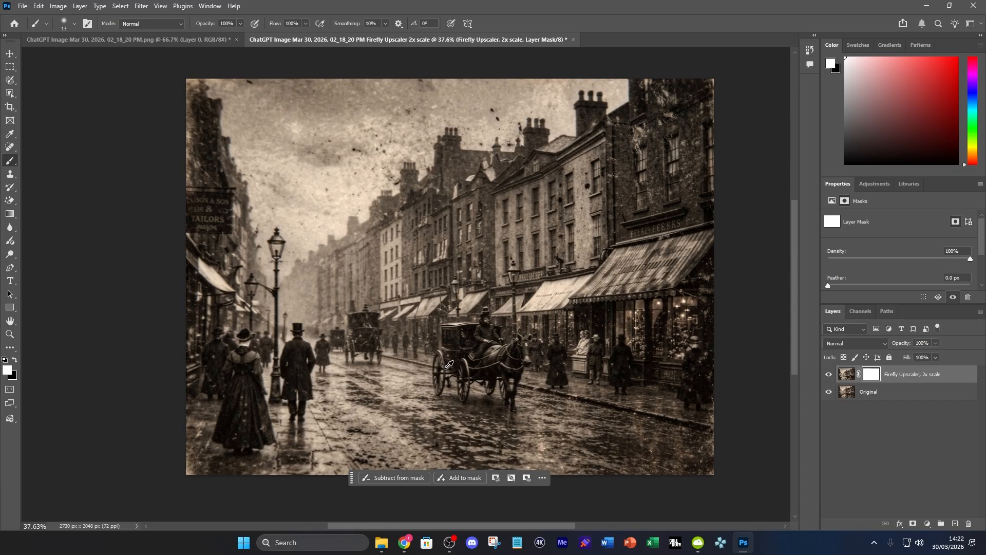
scroll(449, 365, "up", 1)
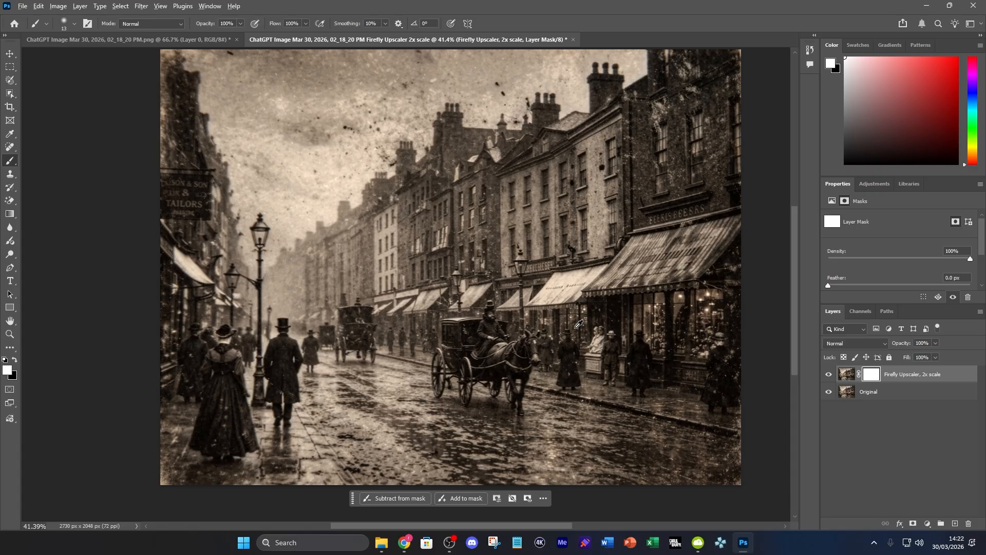
scroll(574, 327, "down", 2)
Step: Hide the Firefly Upscaler layer and upscale the Original layer 2x with Topaz Gigapixel, with face recovery enabled
left_click(829, 374)
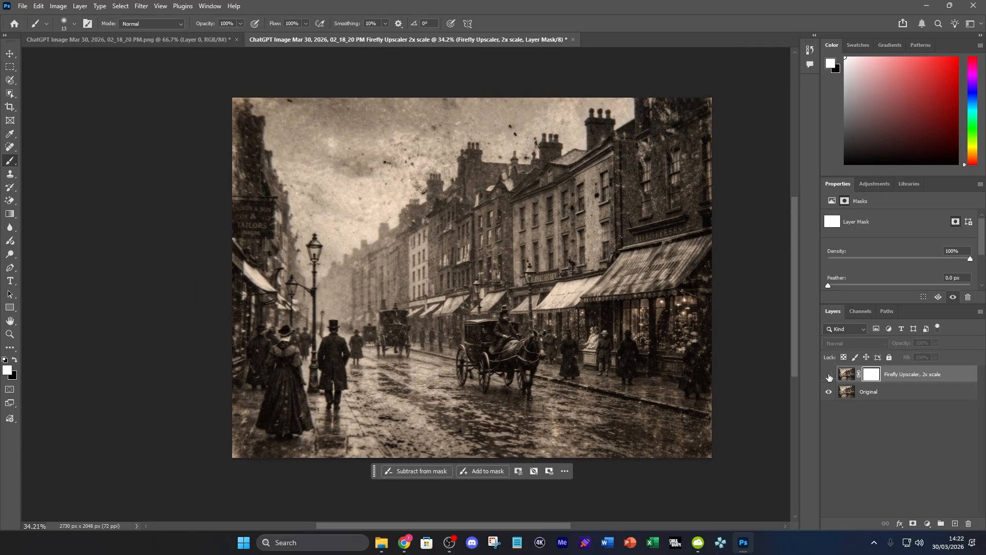
left_click(900, 392)
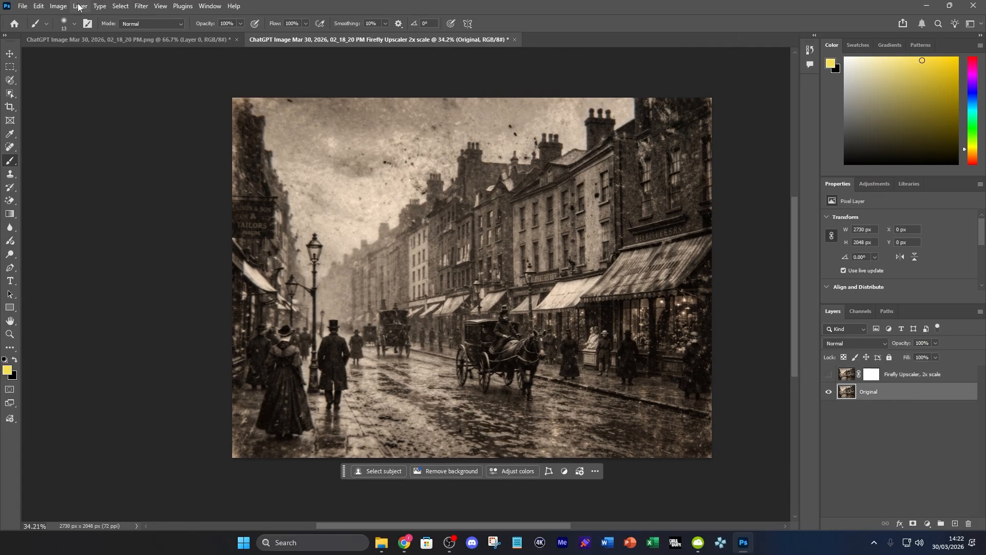
left_click(58, 5)
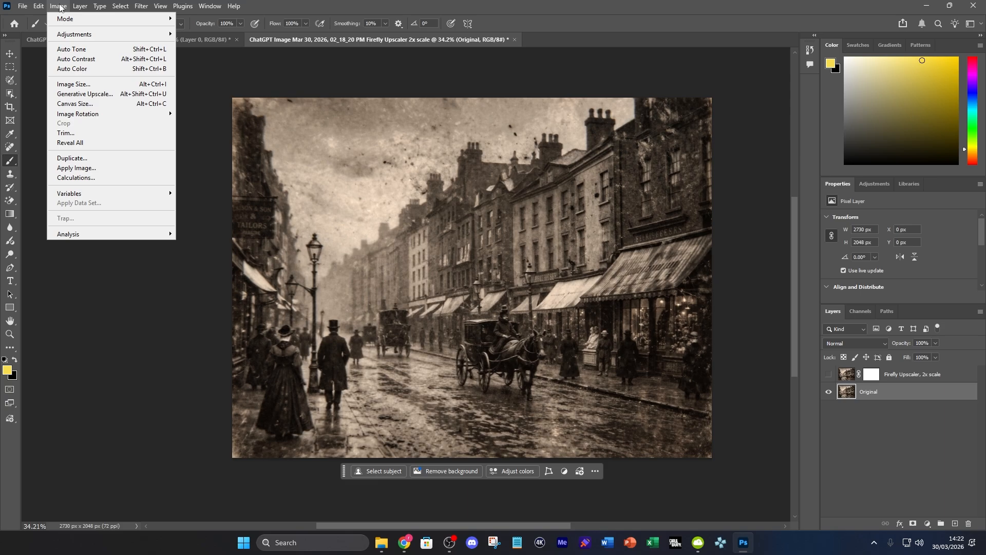
left_click(80, 94)
left_click(702, 181)
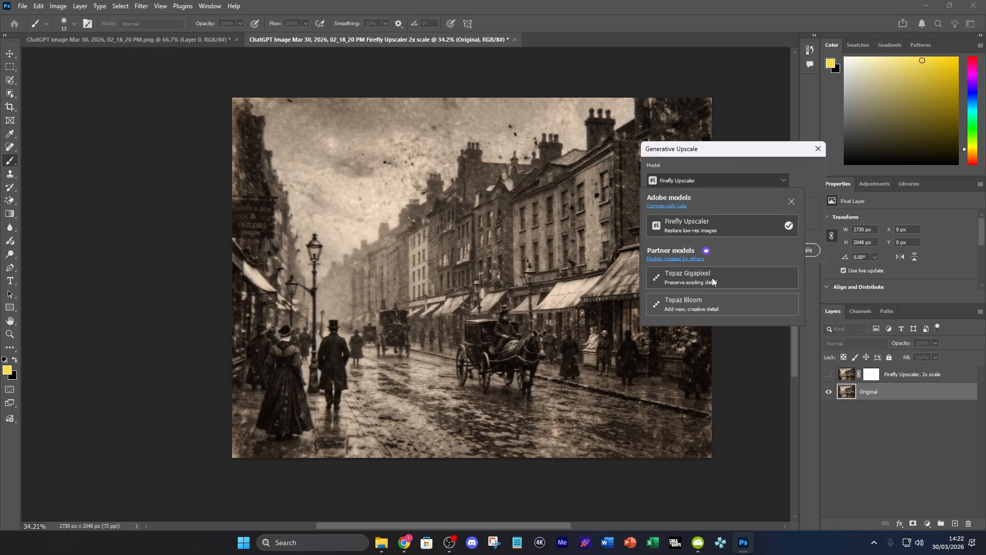
left_click(712, 277)
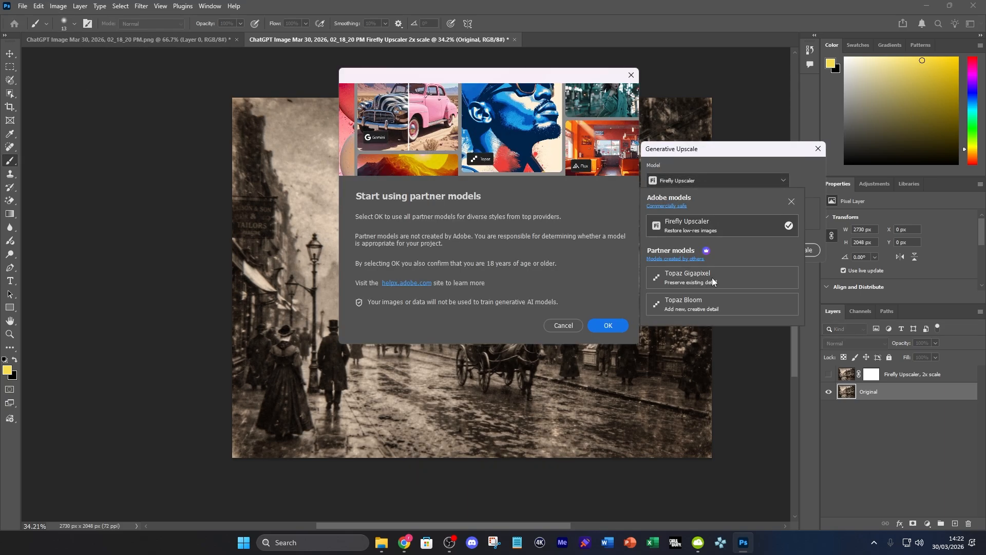
left_click(609, 325)
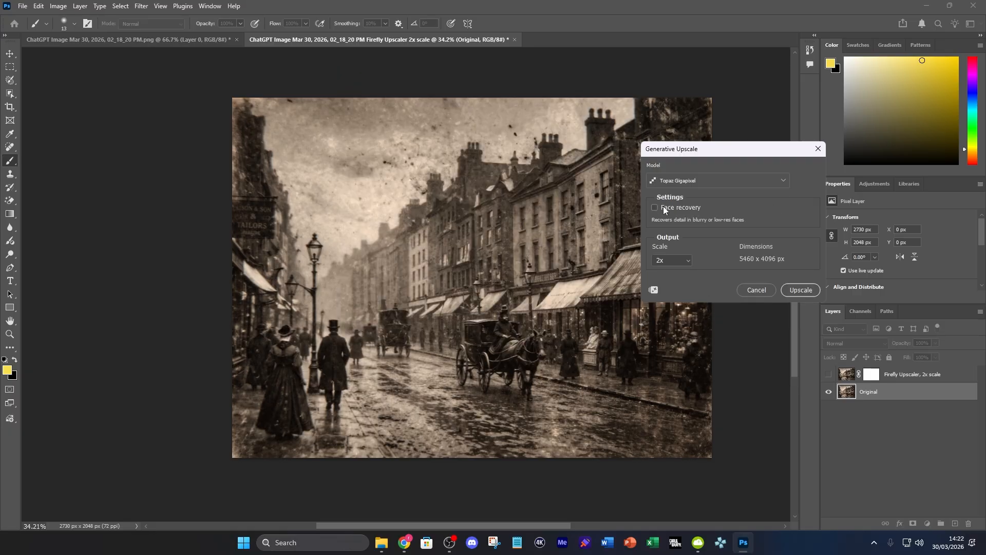
left_click(803, 291)
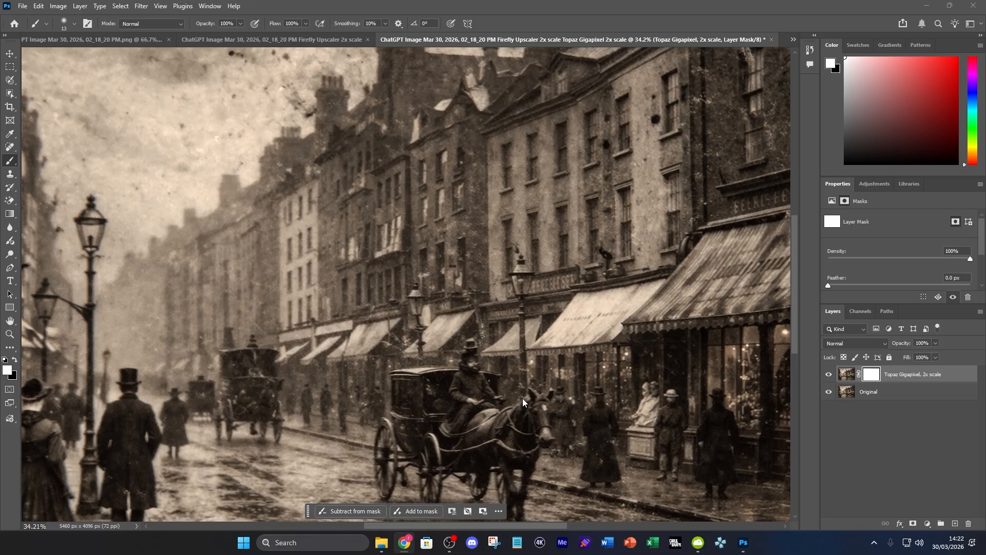
Step: Compare the Topaz Gigapixel layer with the Original layer by repeatedly hiding and showing the upscaled layer
scroll(522, 399, "down", 5)
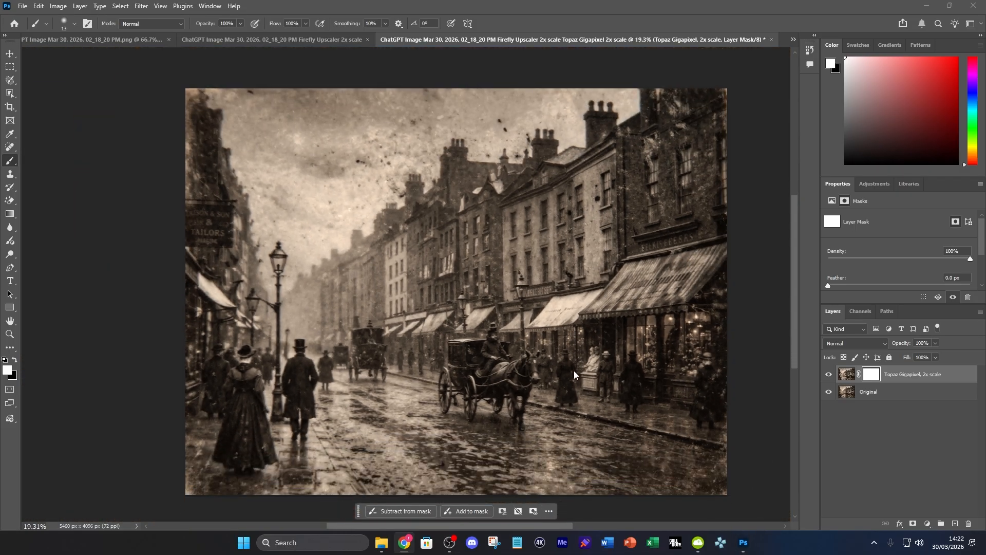
left_click(829, 375)
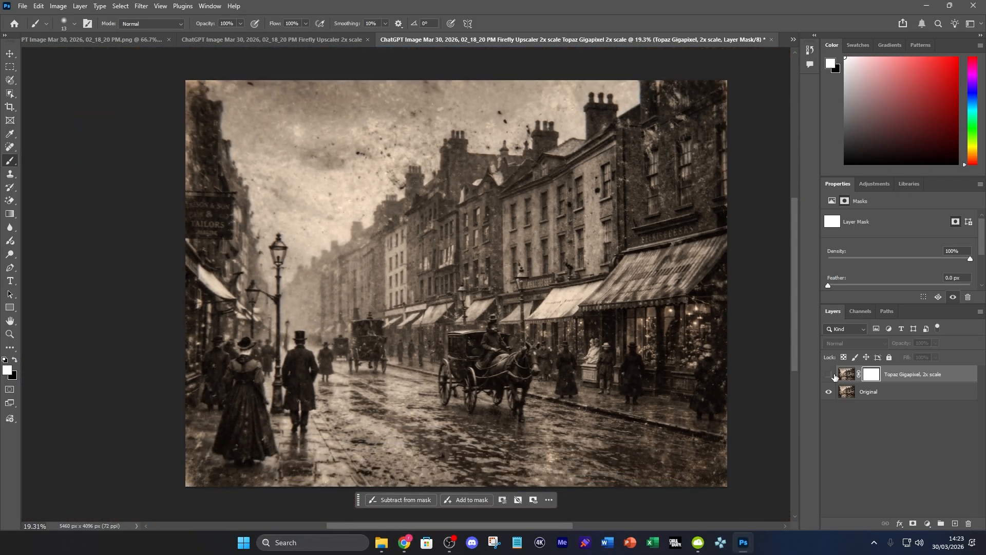
left_click(830, 374)
left_click(831, 373)
left_click(830, 373)
left_click(831, 373)
left_click(831, 373)
left_click(830, 373)
left_click(830, 373)
Step: Close the Topaz Gigapixel document without saving and switch back to the initial photo document
left_click(772, 40)
left_click(490, 201)
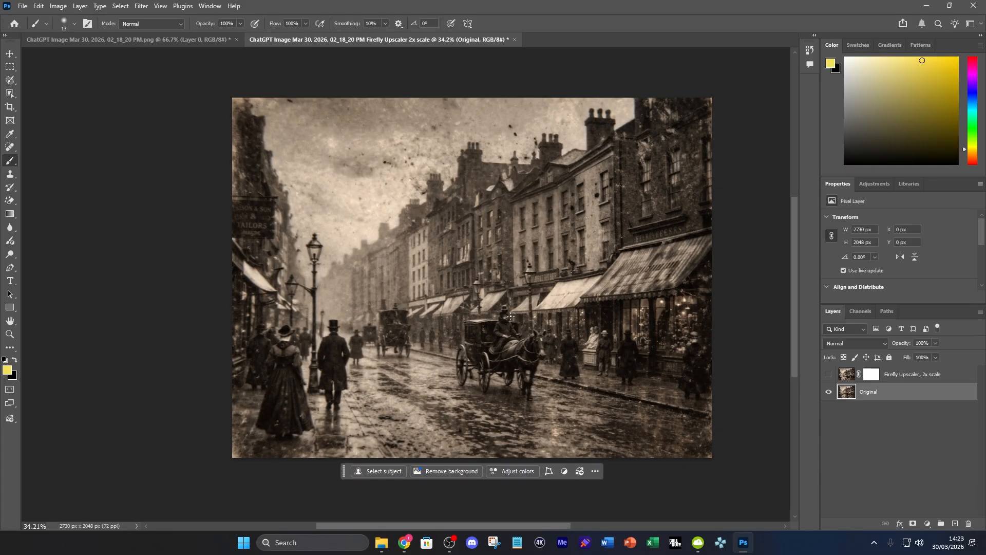
left_click(97, 40)
Step: Run Generative Upscale on the initial photo with the Topaz Bloom model at maximum creativity and 2x scale
left_click(85, 7)
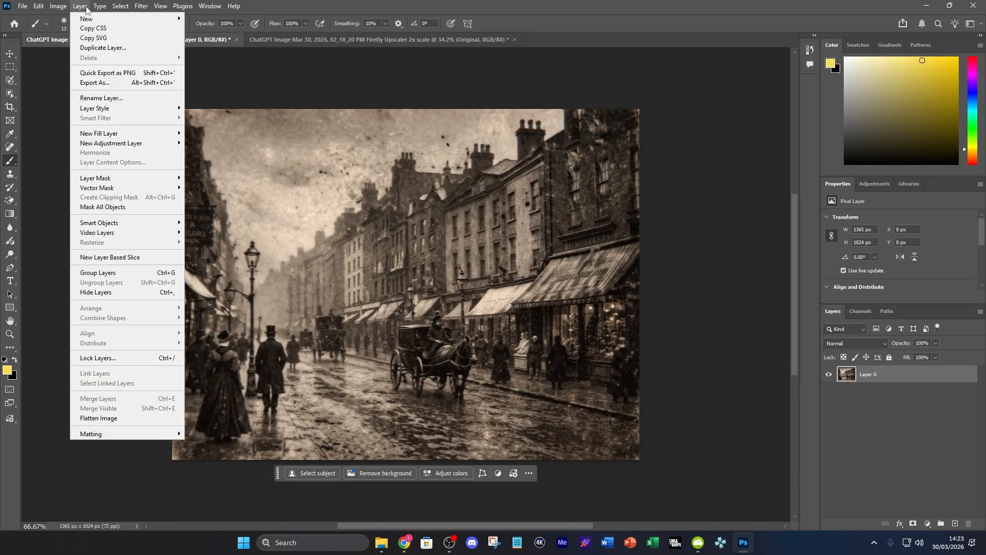
mouse_move(58, 7)
mouse_move(89, 36)
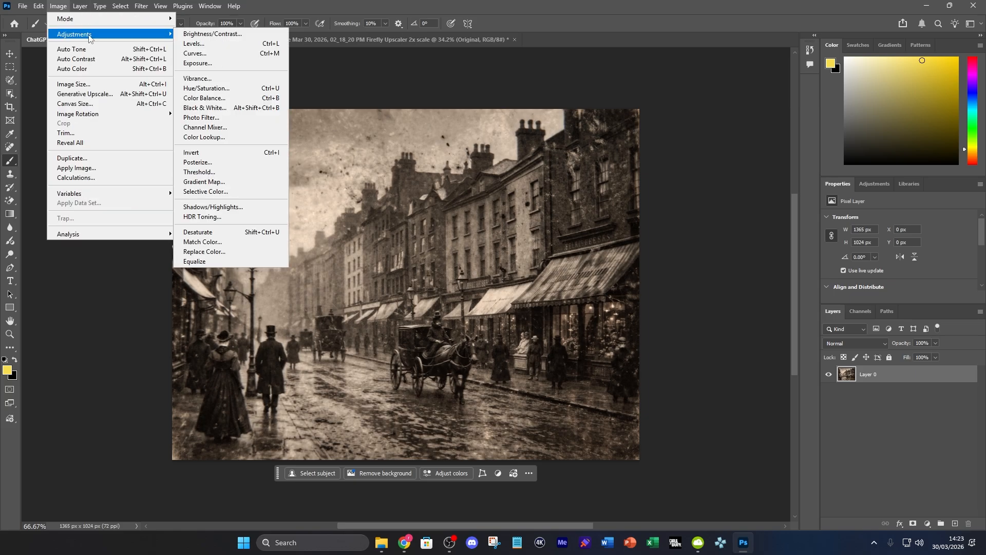
left_click(85, 94)
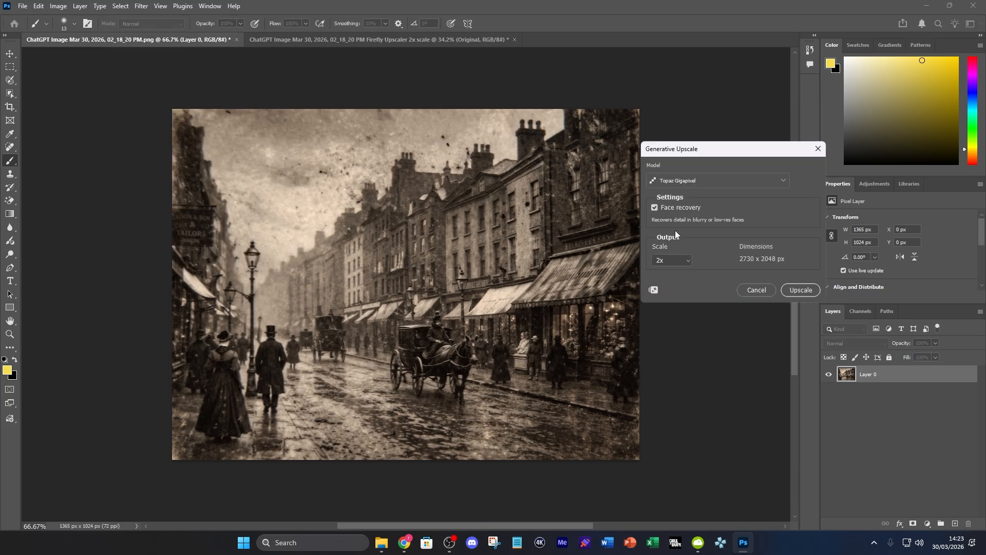
left_click(707, 184)
left_click(691, 306)
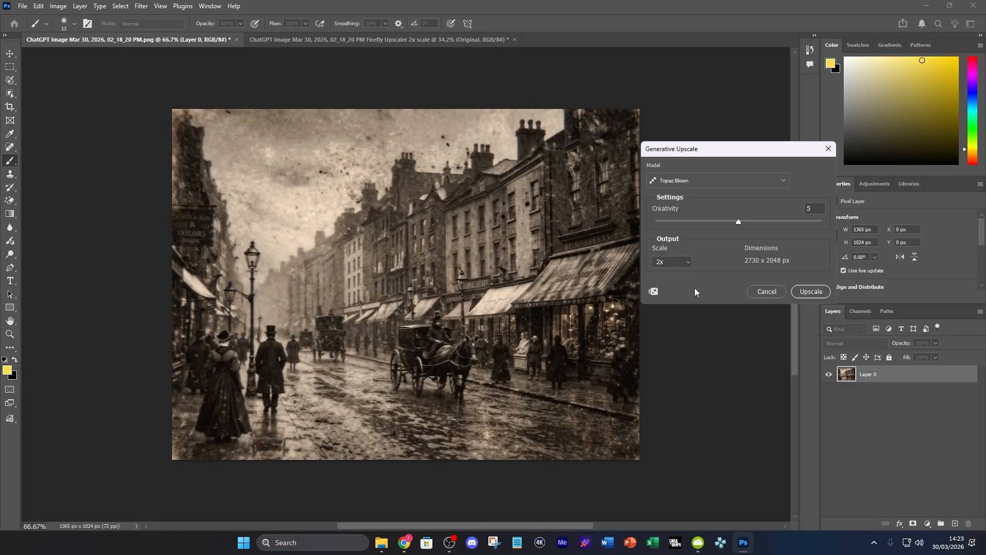
left_click_drag(738, 221, 877, 226)
left_click(810, 292)
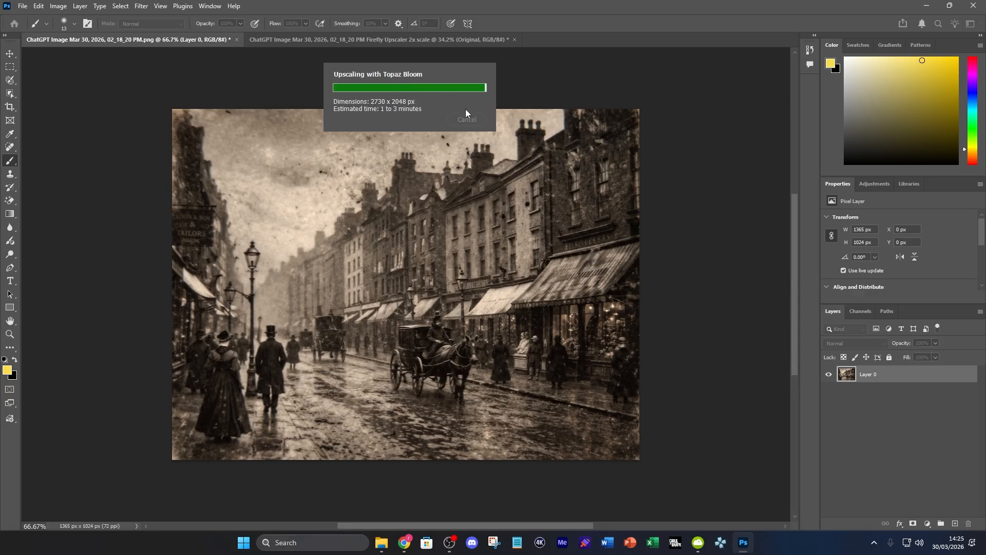
Step: Compare the full Topaz Bloom result with the Original layer by repeatedly hiding and showing the upscaled layer
scroll(413, 378, "down", 4)
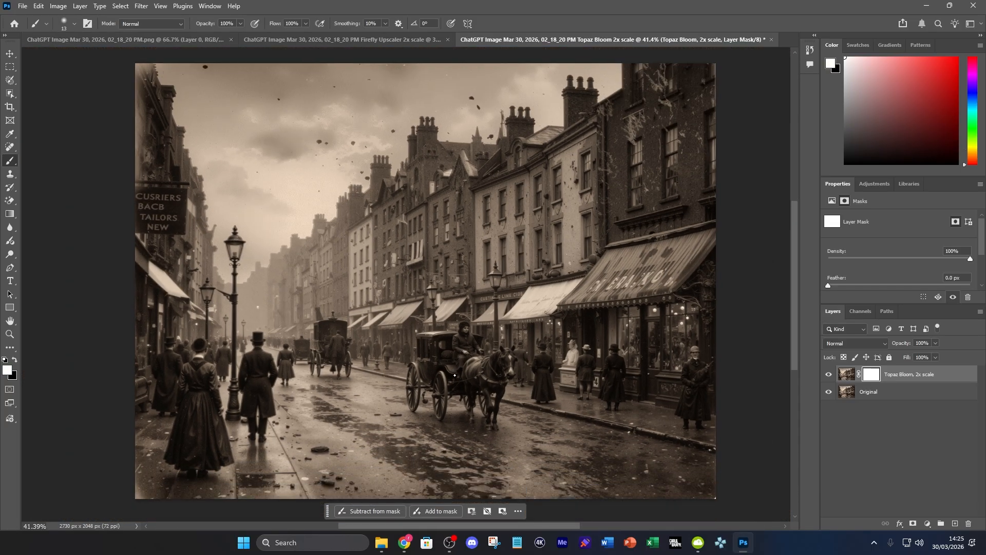
scroll(455, 378, "down", 1)
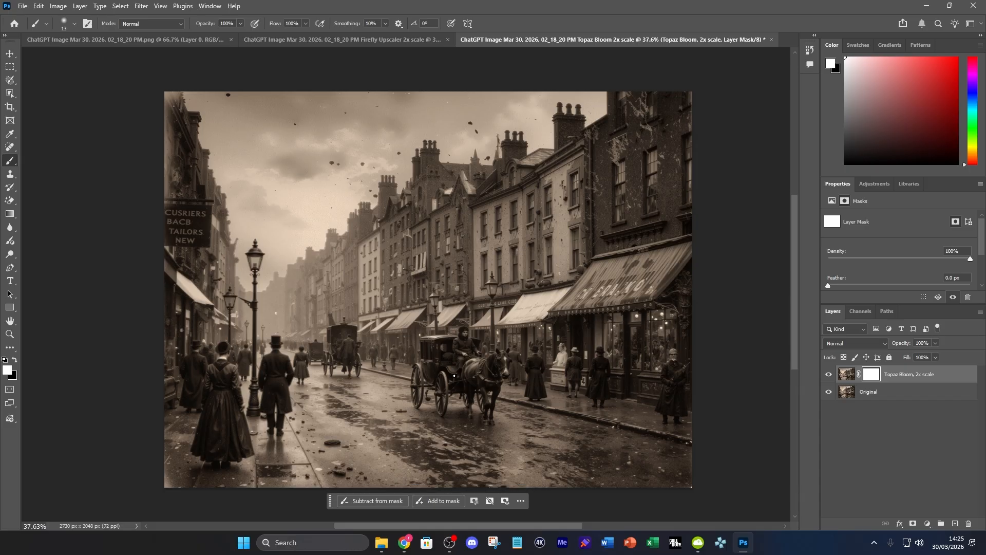
scroll(454, 377, "up", 1)
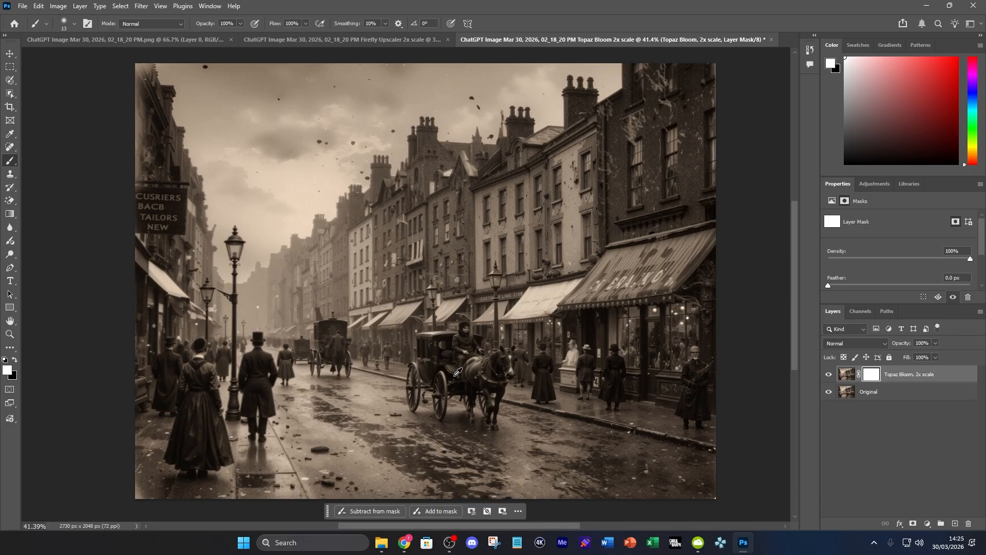
left_click(825, 376)
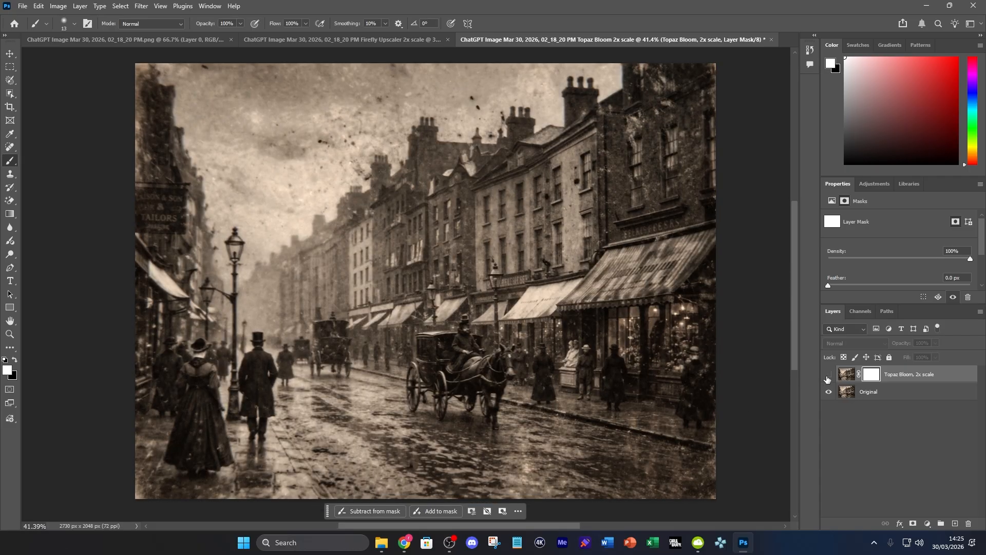
left_click(828, 375)
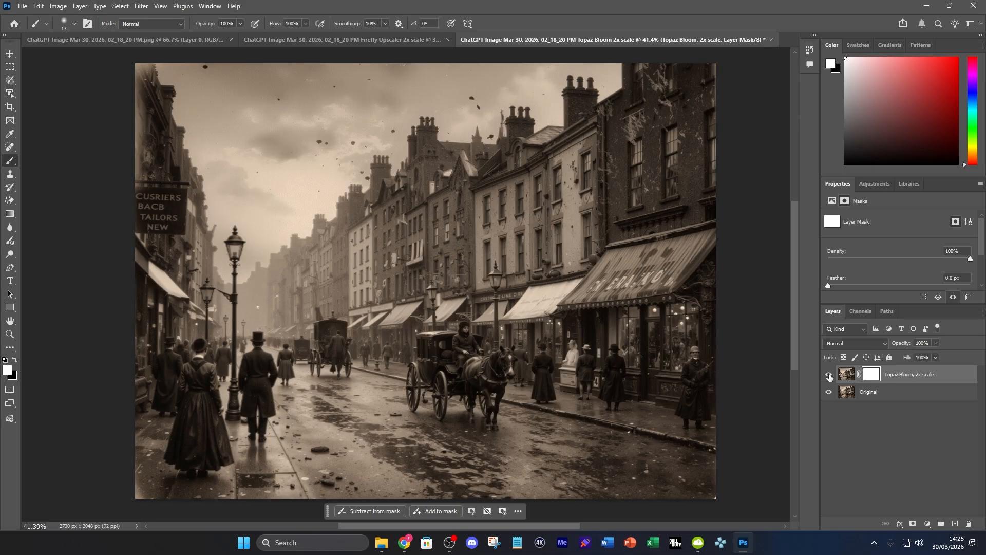
left_click(828, 376)
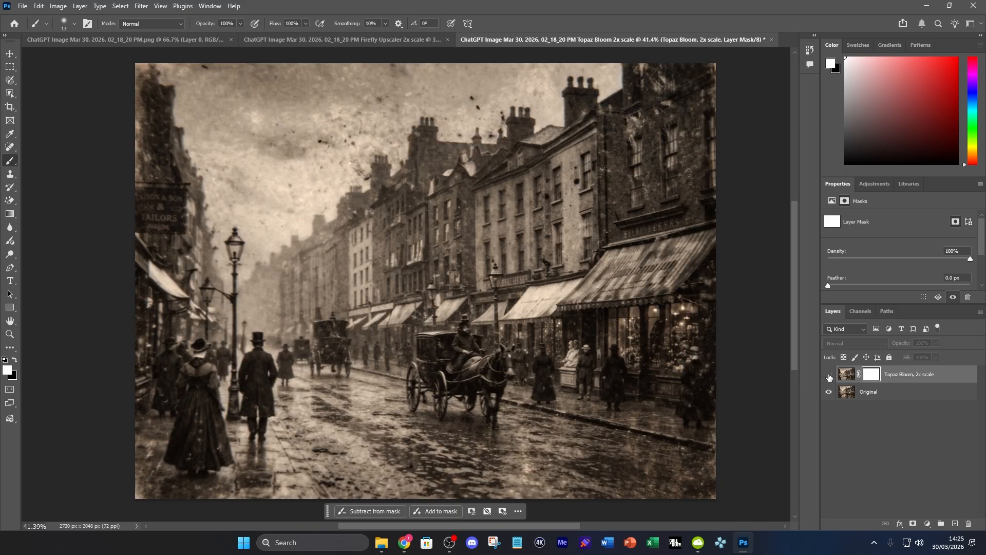
left_click(829, 375)
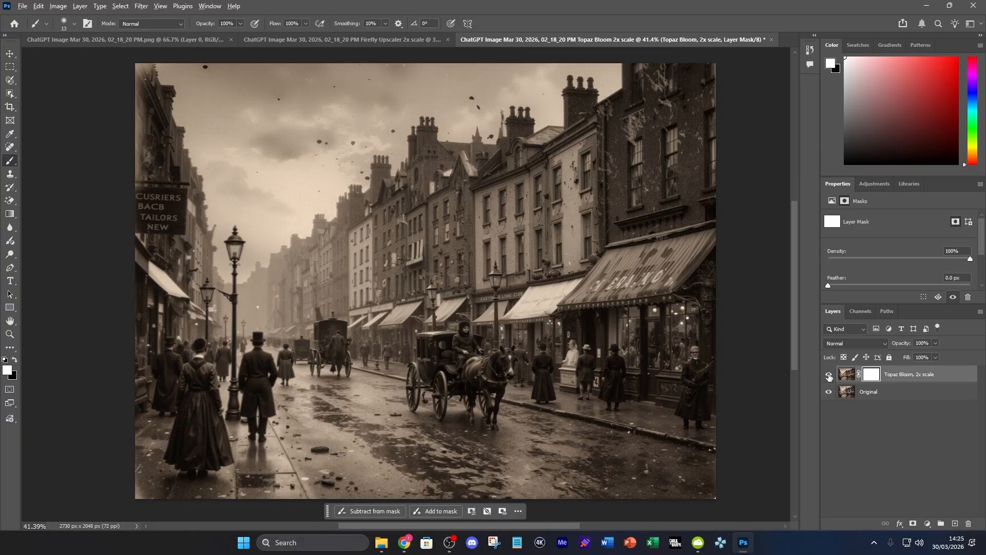
Step: Inspect the upscaled horse-drawn carriage and driver up close, and recheck the whole street scene against the Original by toggling the Topaz Bloom layer
scroll(477, 383, "up", 5)
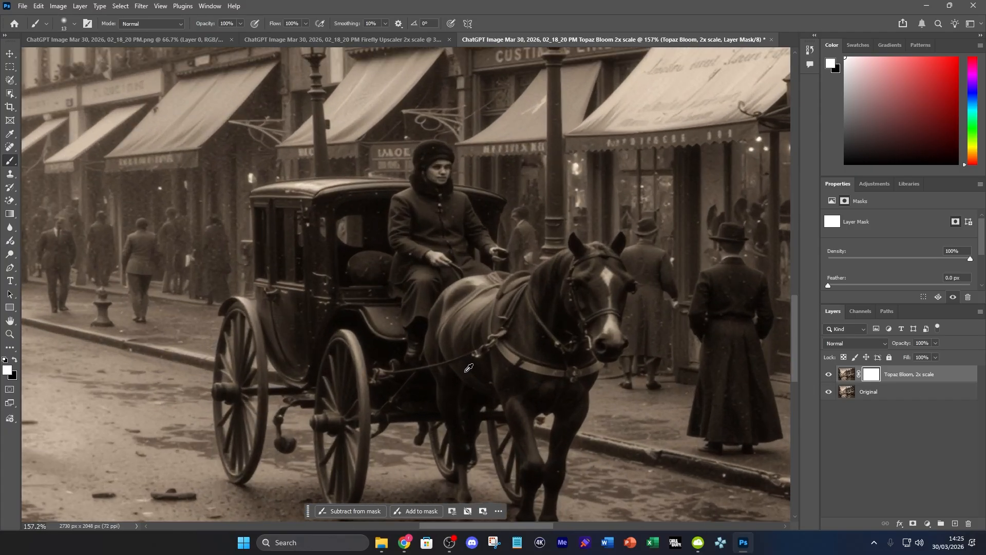
scroll(208, 405, "down", 5)
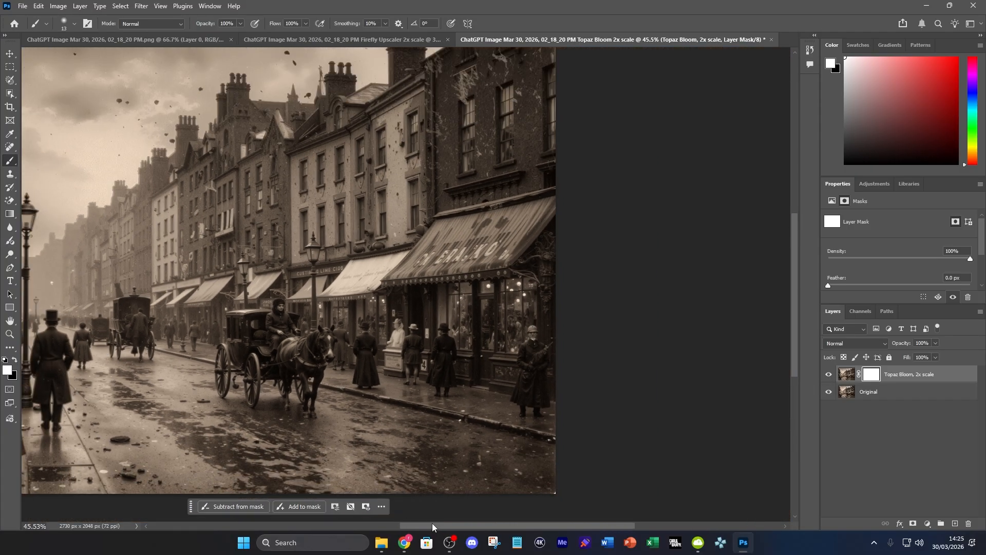
left_click_drag(437, 525, 386, 524)
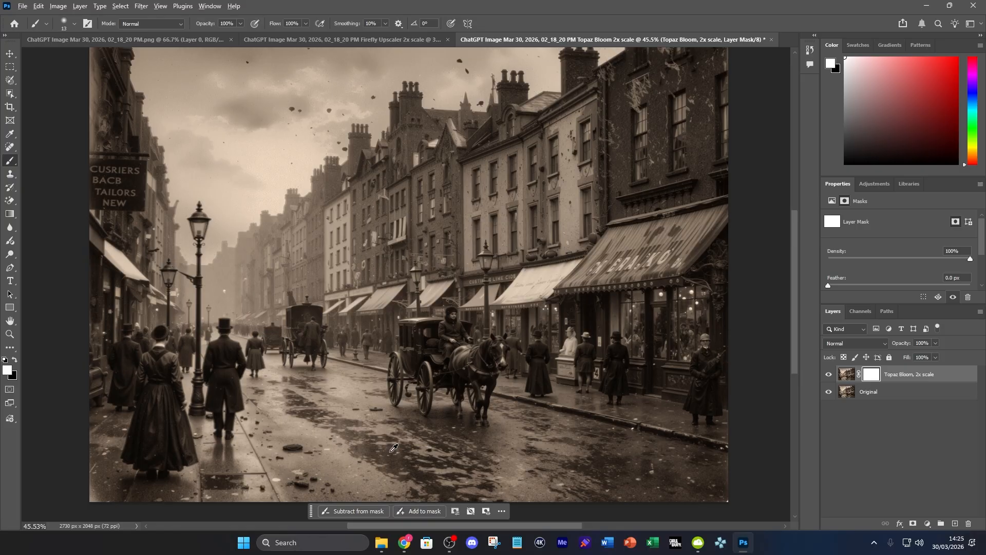
key("ctrl+0")
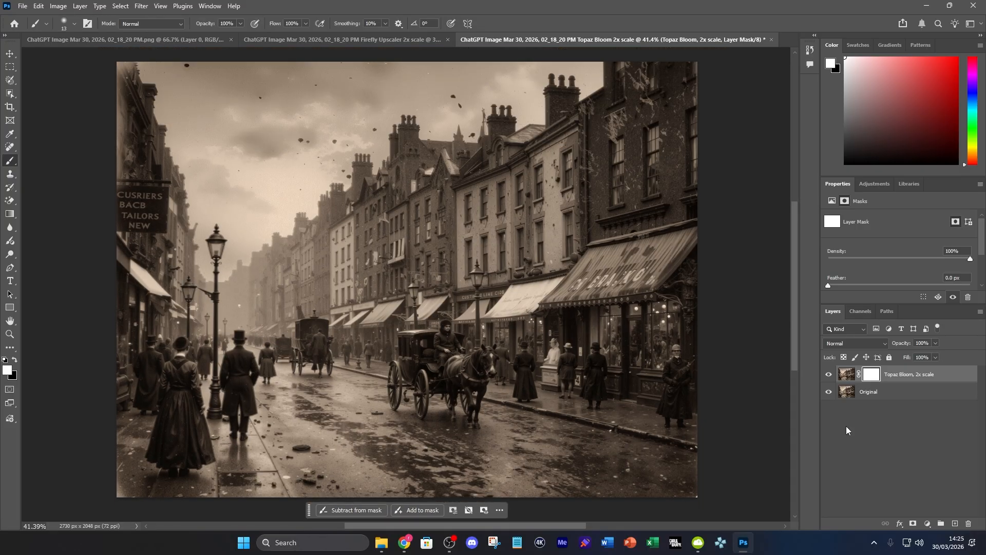
left_click(829, 374)
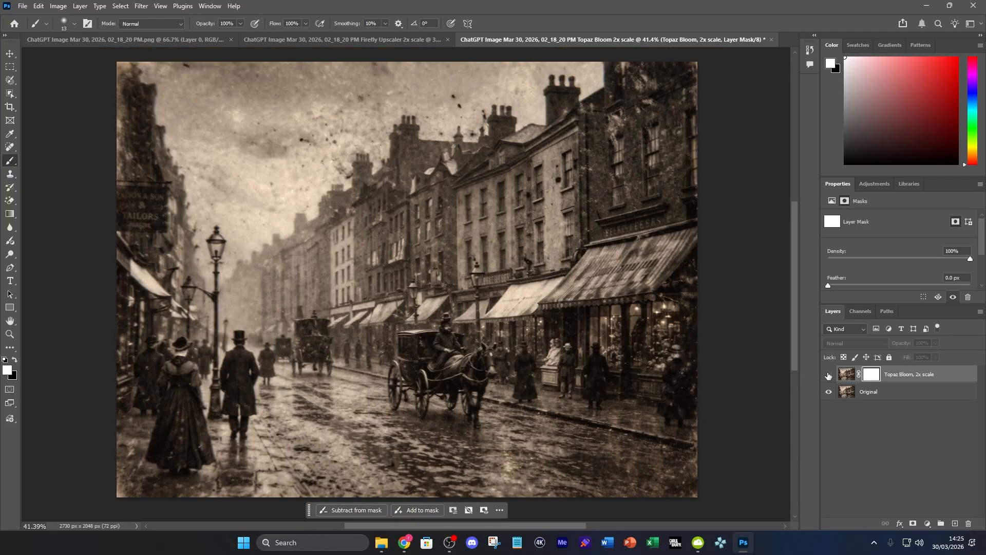
left_click(829, 374)
left_click(829, 375)
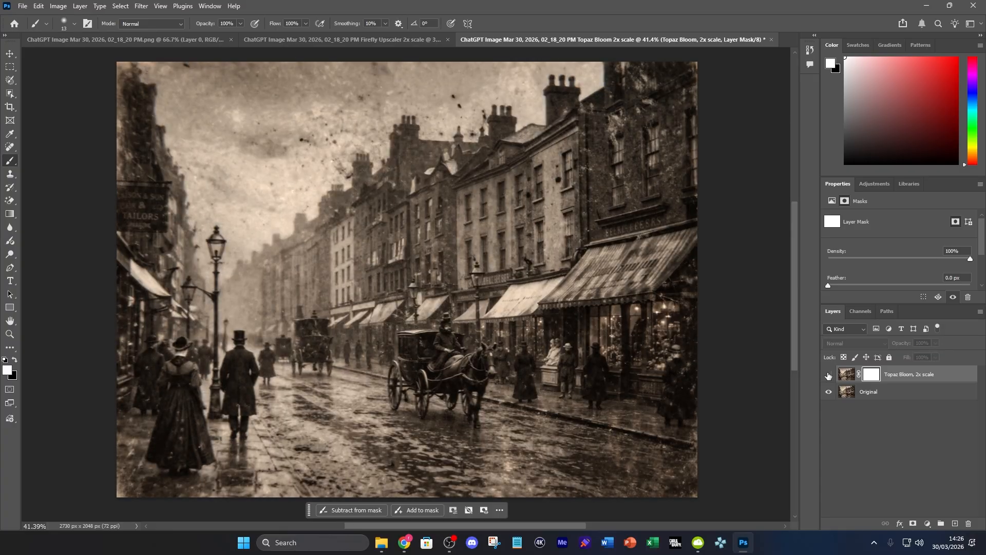